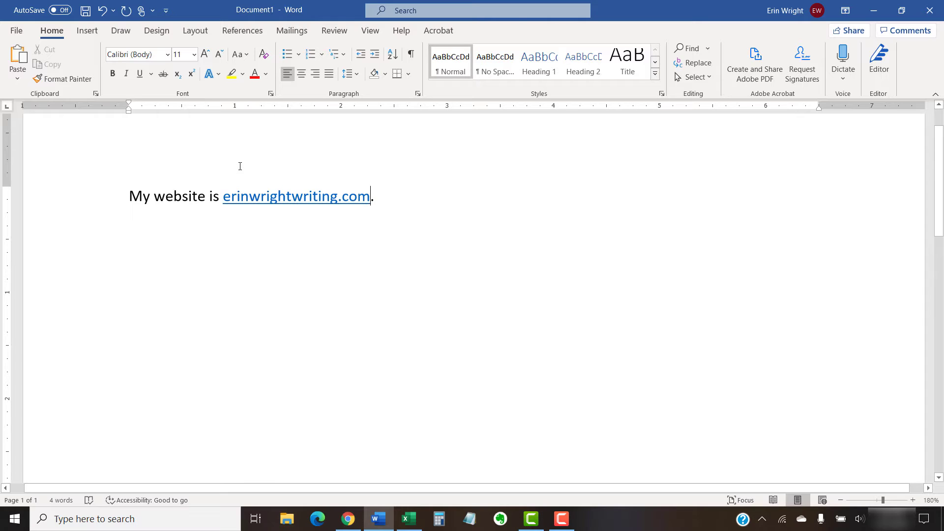
# Step: Select the website link text, make it bold, and place the cursor inside it
pyautogui.moveTo(223, 196); pyautogui.dragTo(371, 195)
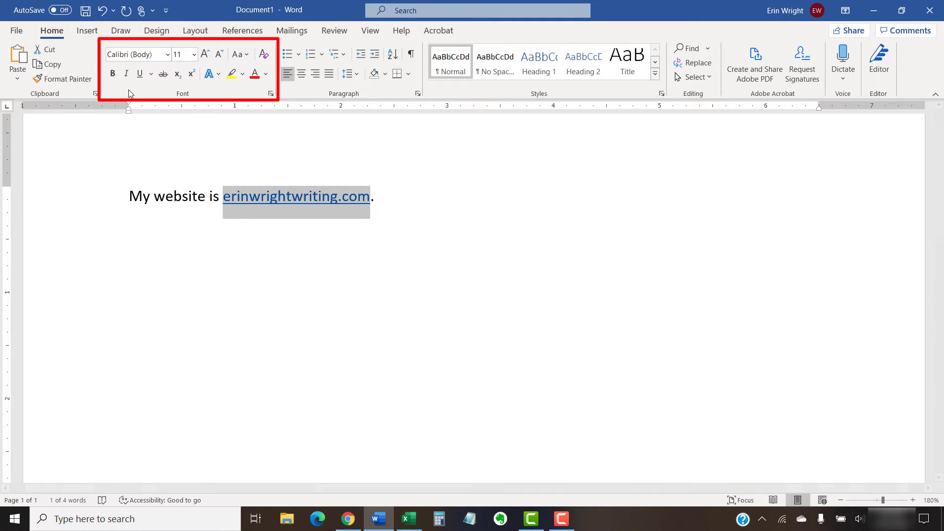
pyautogui.click(115, 75)
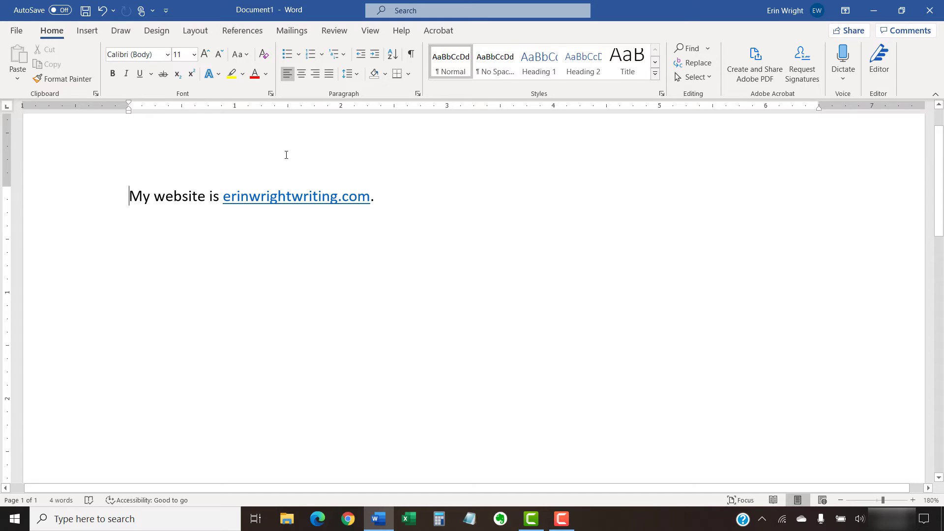
pyautogui.click(291, 197)
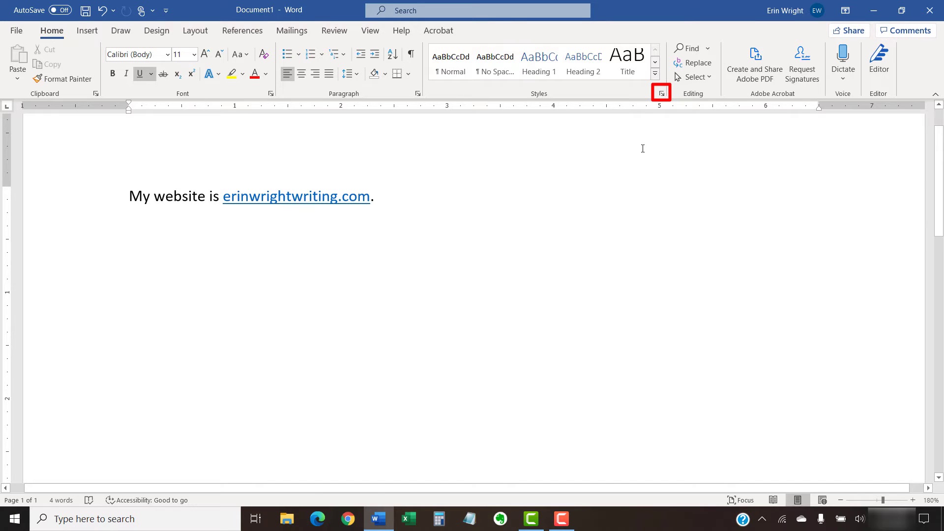
# Step: Show the Styles pane and drop down the Hyperlink style's options
pyautogui.click(661, 93)
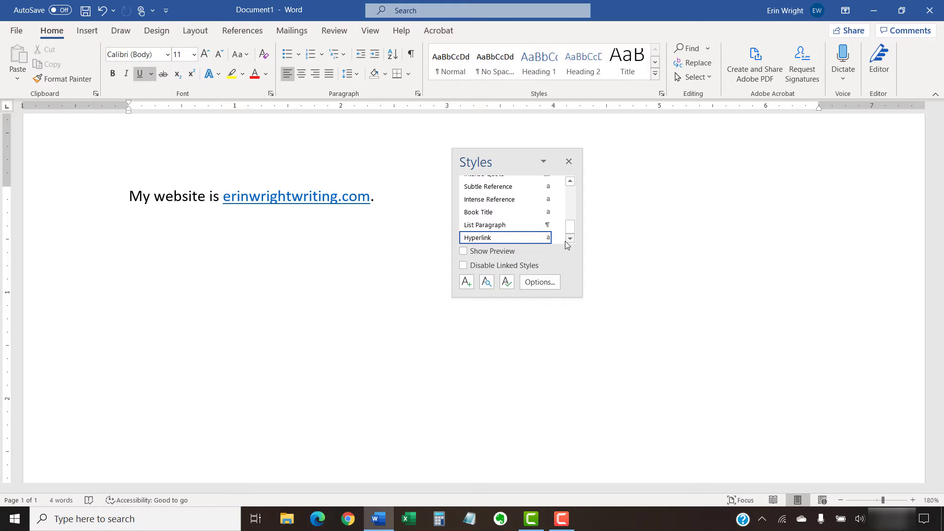
pyautogui.moveTo(509, 238)
pyautogui.click(557, 238)
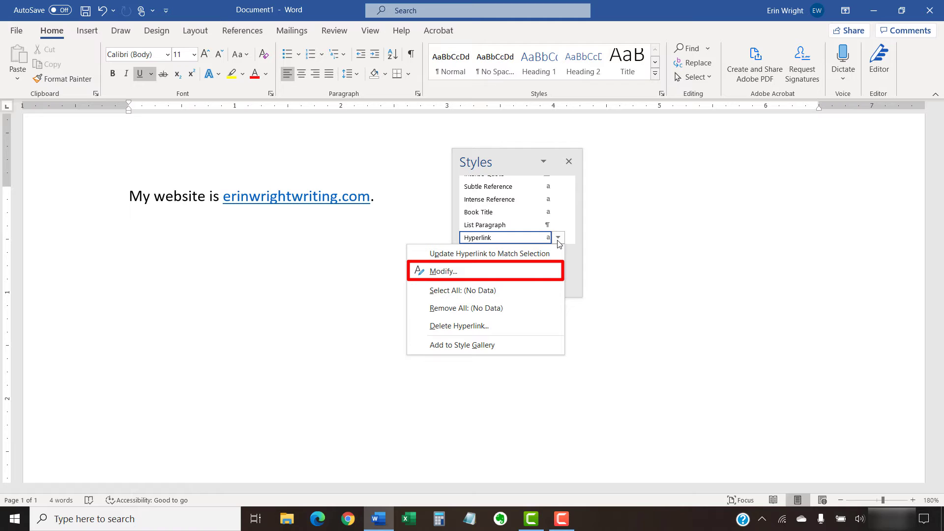
# Step: Modify the Hyperlink style to Times New Roman at 12 pt
pyautogui.click(465, 271)
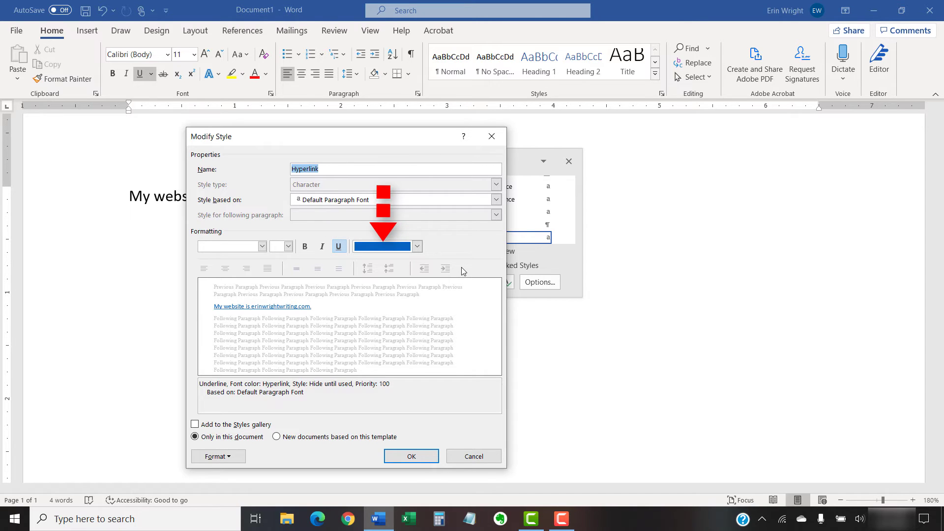
pyautogui.click(262, 247)
pyautogui.click(148, 288)
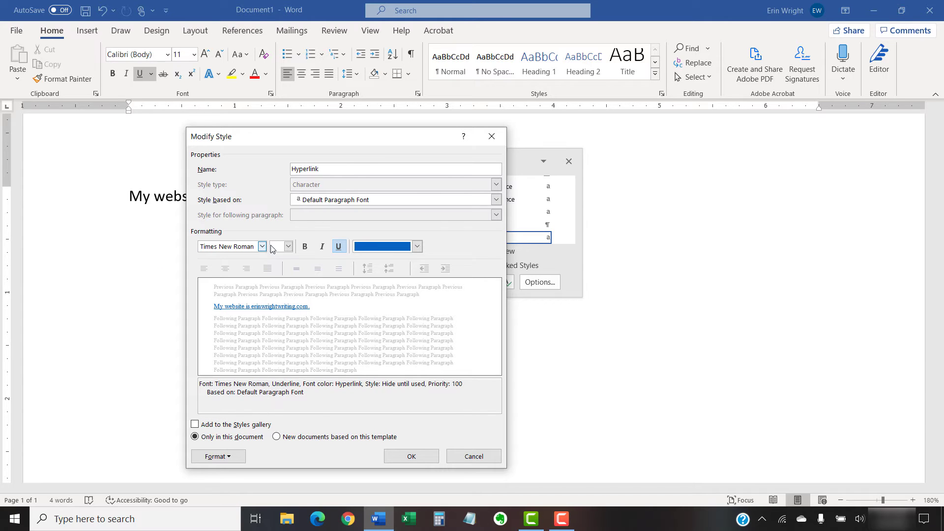
pyautogui.click(287, 246)
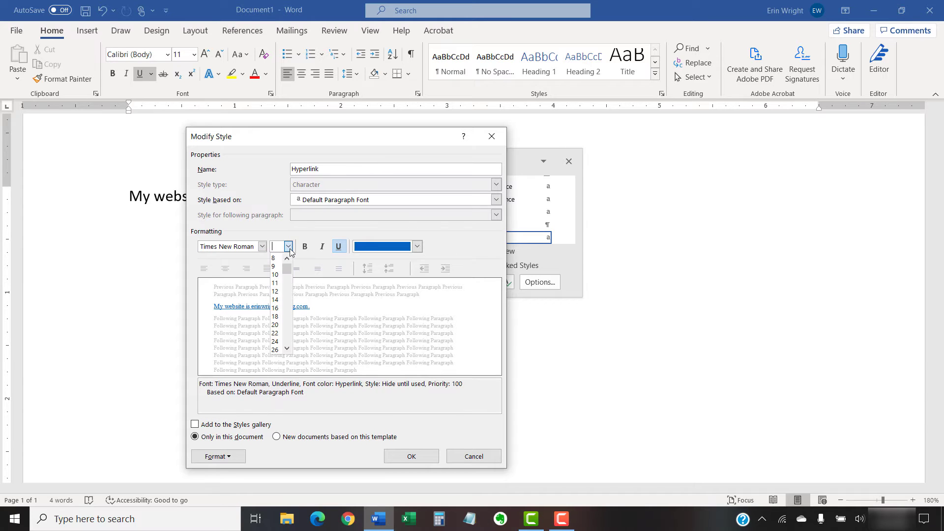
pyautogui.click(277, 291)
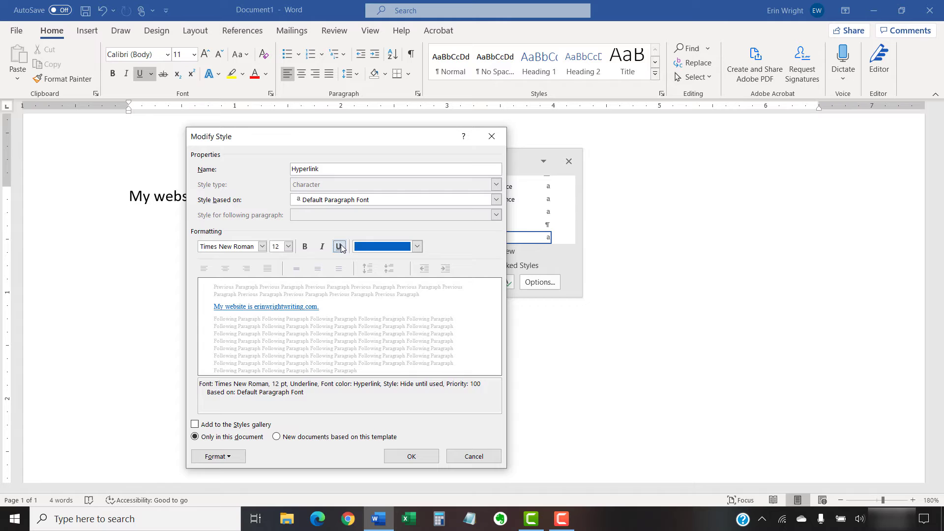
# Step: Turn off underline, make it bold, colour it red, and save the Hyperlink style
pyautogui.click(342, 248)
pyautogui.click(305, 246)
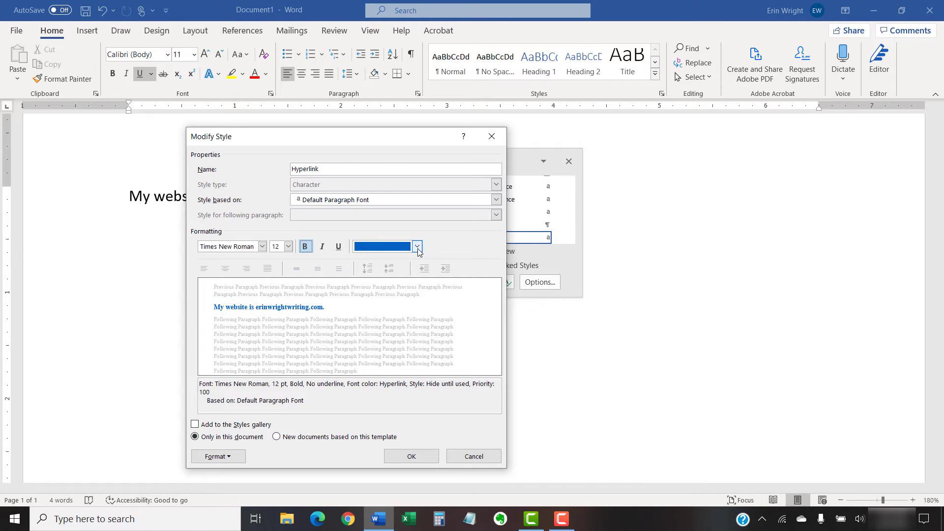
pyautogui.click(418, 246)
pyautogui.click(372, 384)
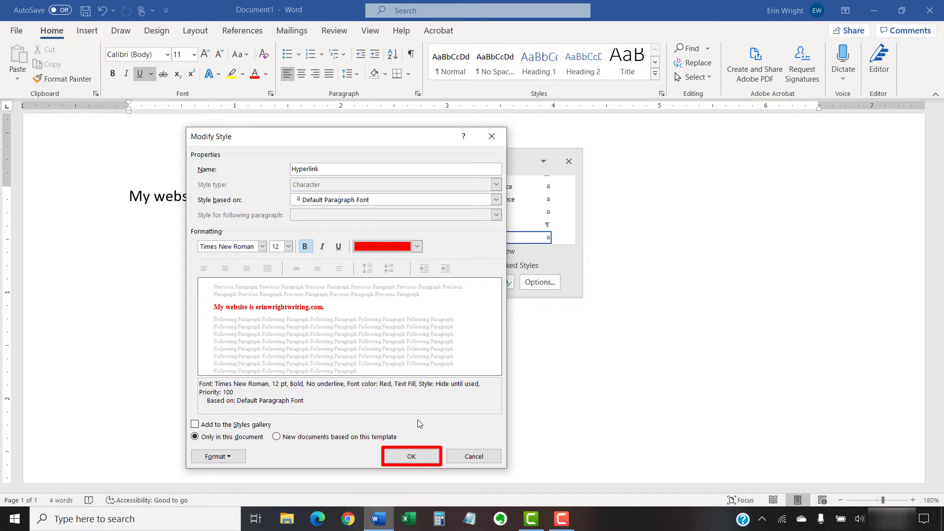
pyautogui.click(424, 452)
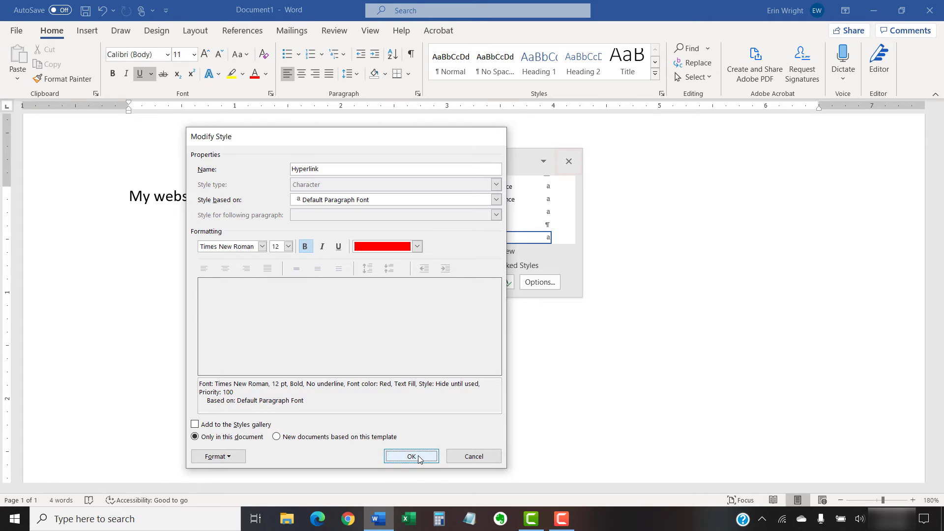
# Step: Close the Styles pane and Ctrl+follow the link so it turns visited purple
pyautogui.click(569, 162)
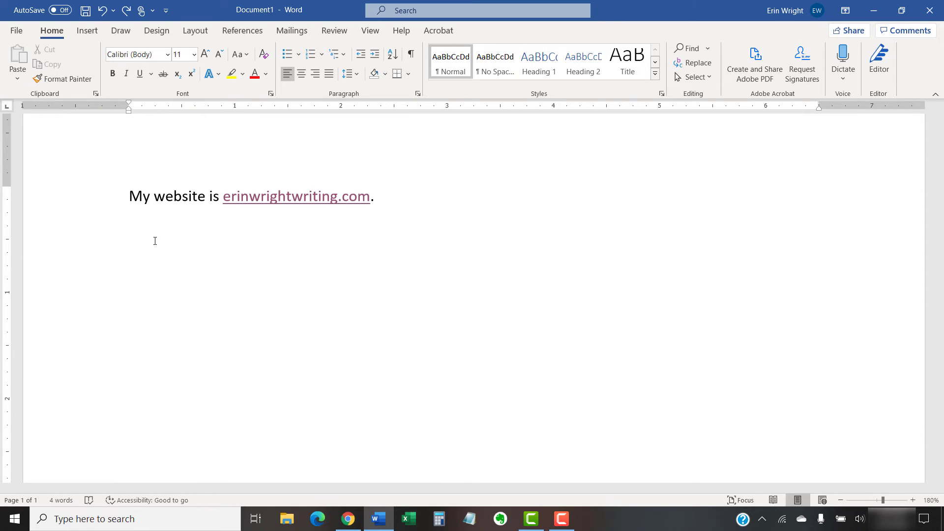
pyautogui.press('ctrl')
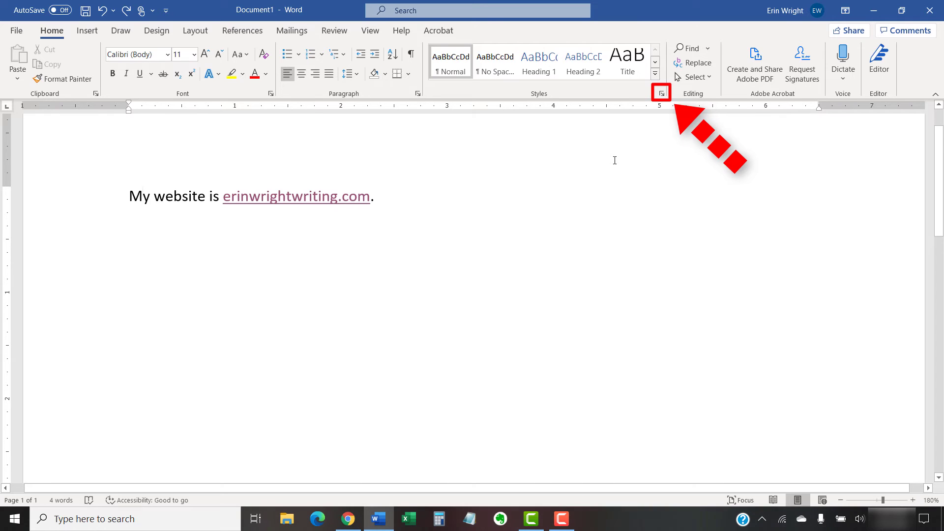
# Step: Show the Manage Styles window with the style list sorted alphabetically
pyautogui.click(661, 94)
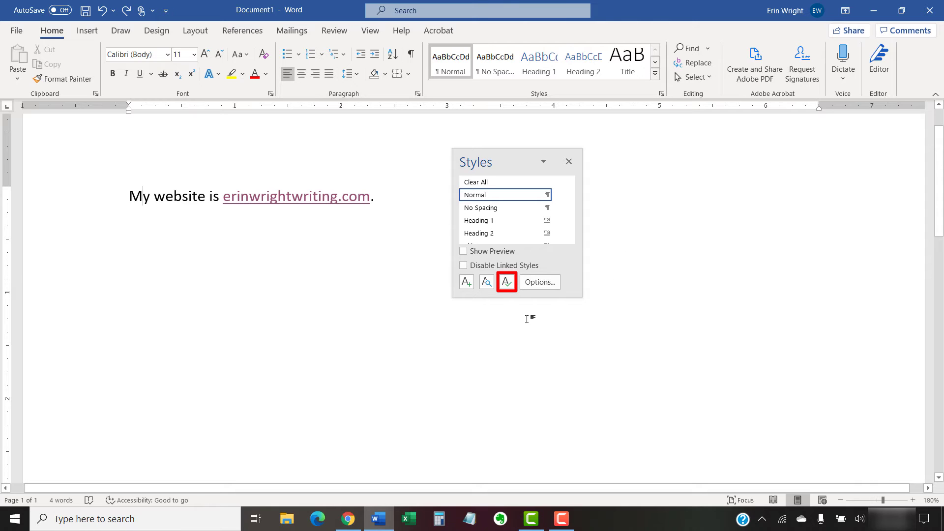
pyautogui.click(506, 284)
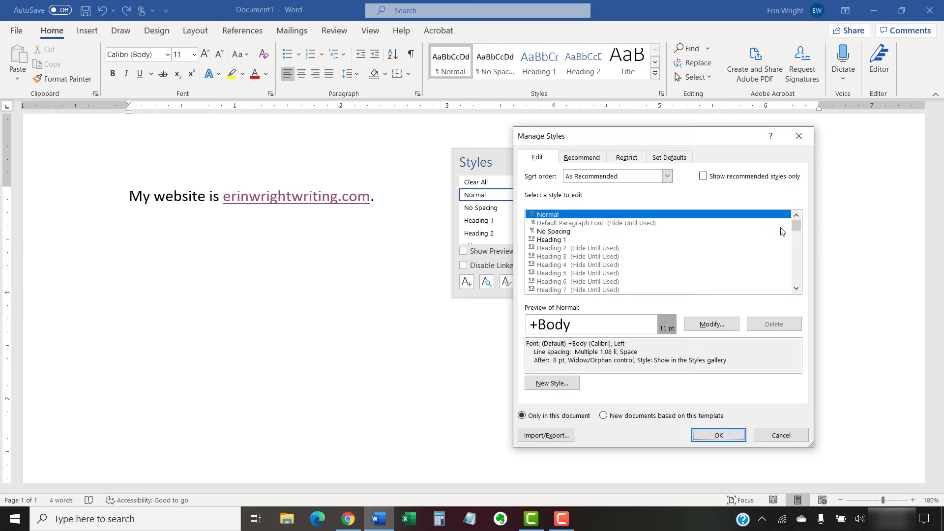
pyautogui.click(667, 177)
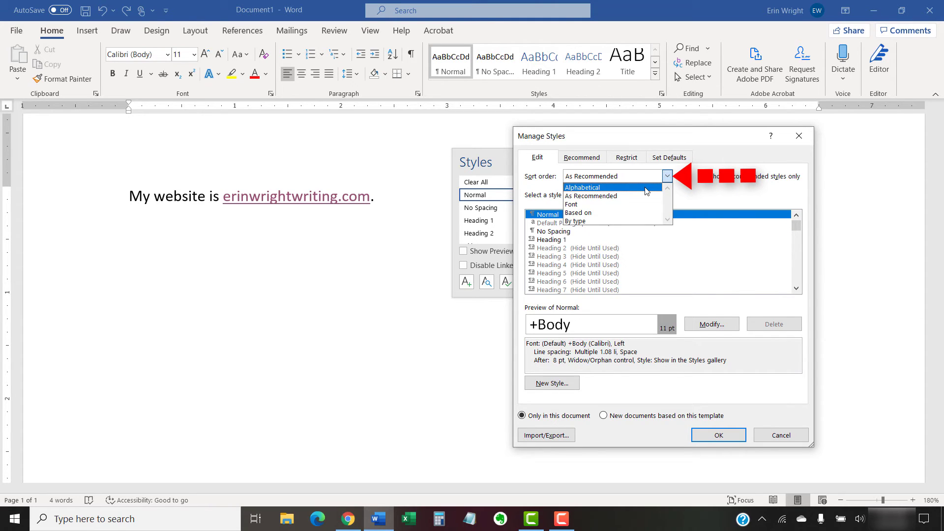
pyautogui.click(646, 190)
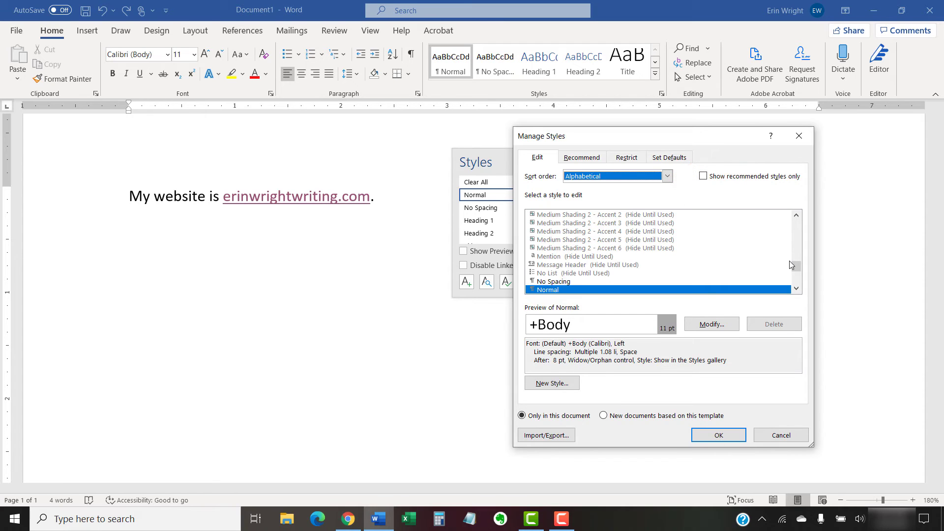
pyautogui.moveTo(789, 261); pyautogui.dragTo(788, 244)
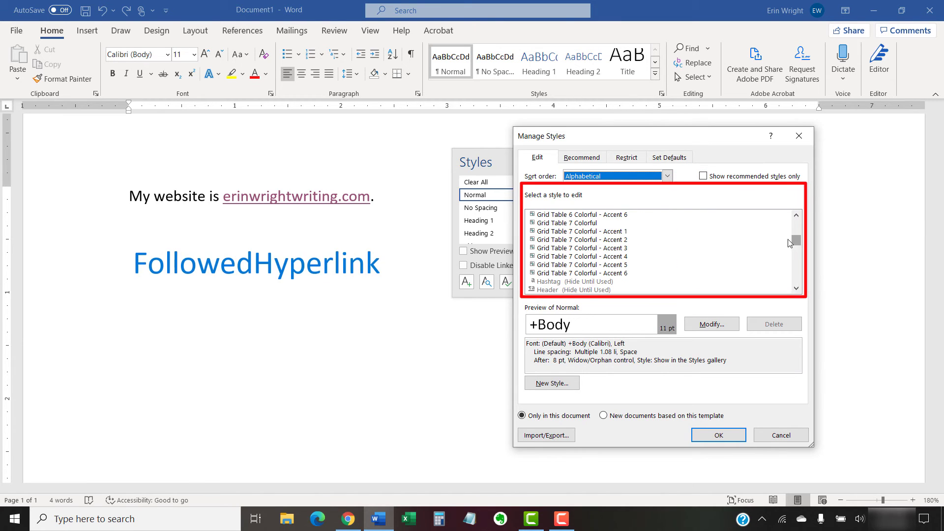
# Step: Scroll to FollowedHyperlink, select it and start modifying it
pyautogui.click(800, 217)
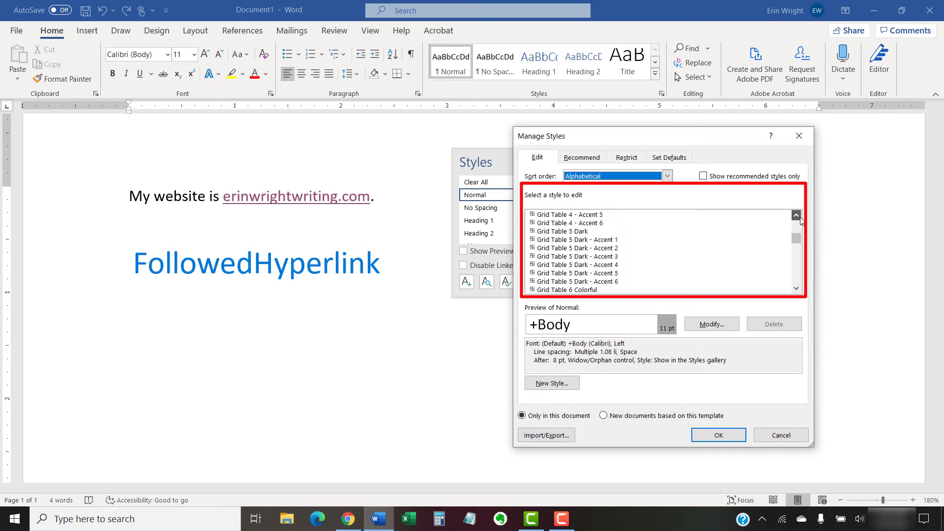
pyautogui.click(664, 265)
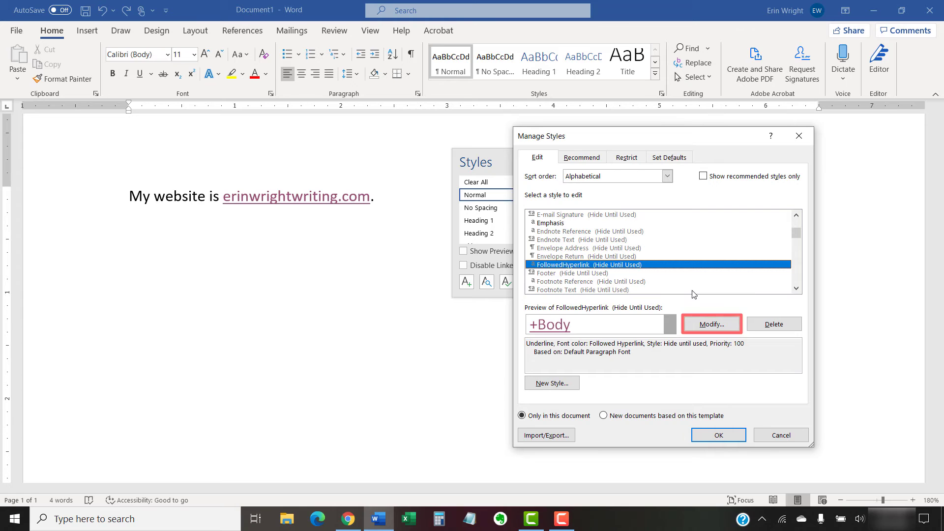
pyautogui.click(709, 325)
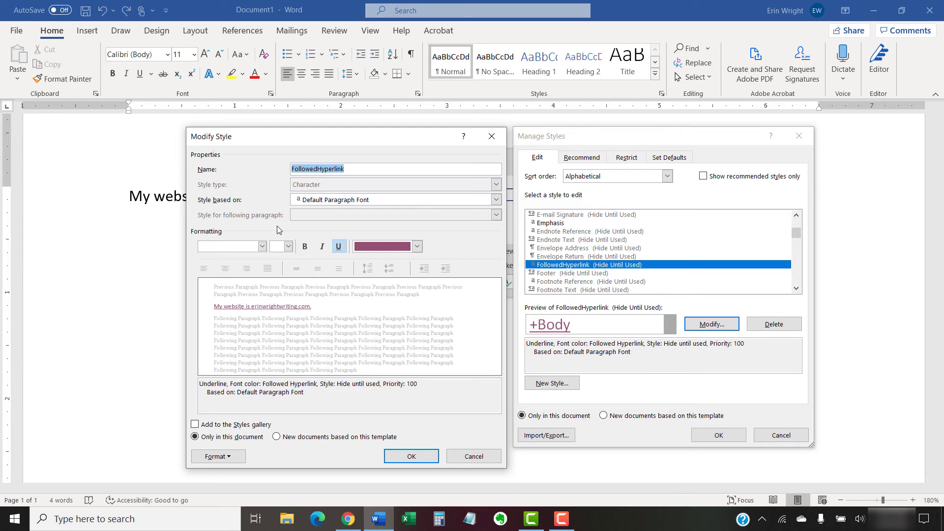
# Step: Set the FollowedHyperlink style to Times New Roman at 11 pt
pyautogui.click(262, 246)
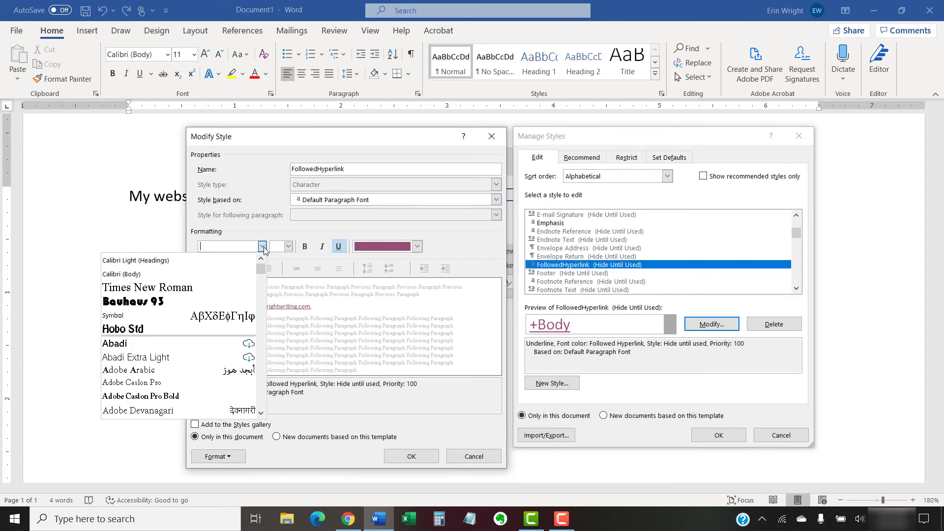
pyautogui.click(222, 287)
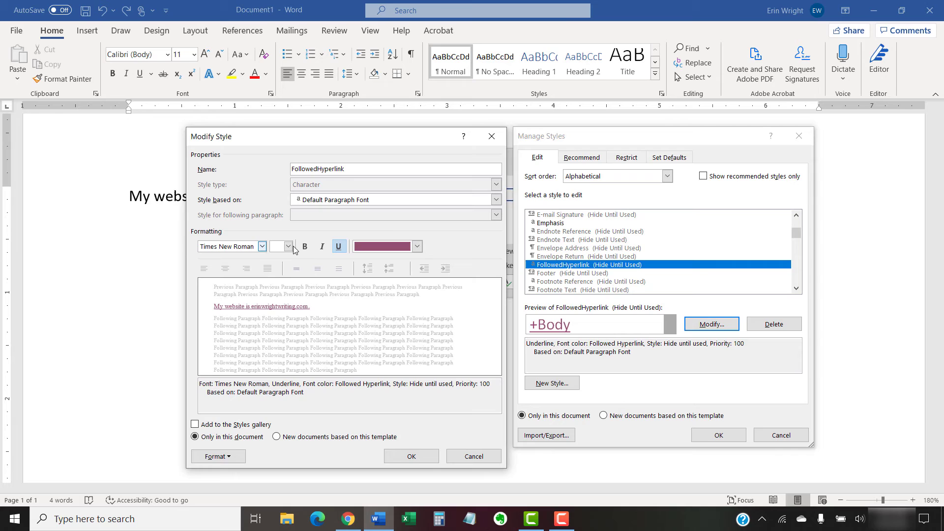
pyautogui.click(287, 246)
pyautogui.click(278, 290)
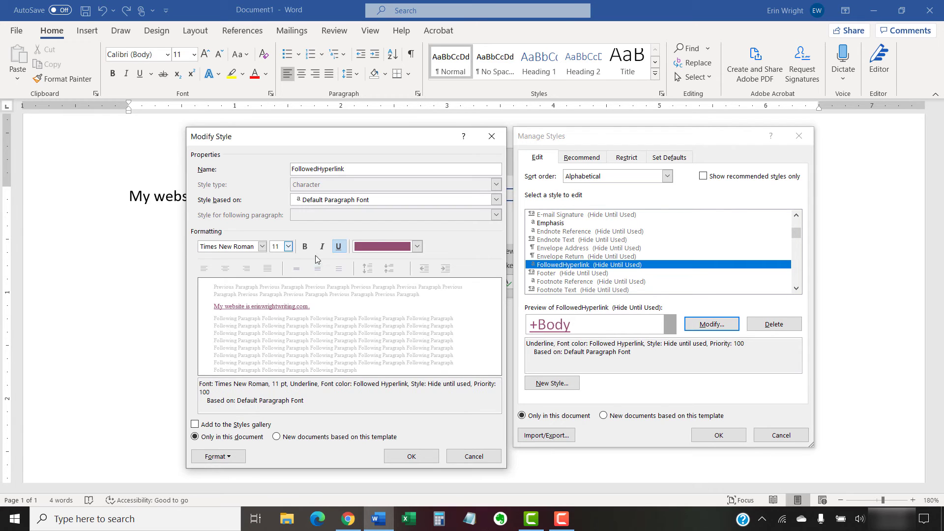
# Step: Turn off underline, make it bold, colour it Accent 1 dark blue, and save the style
pyautogui.click(339, 248)
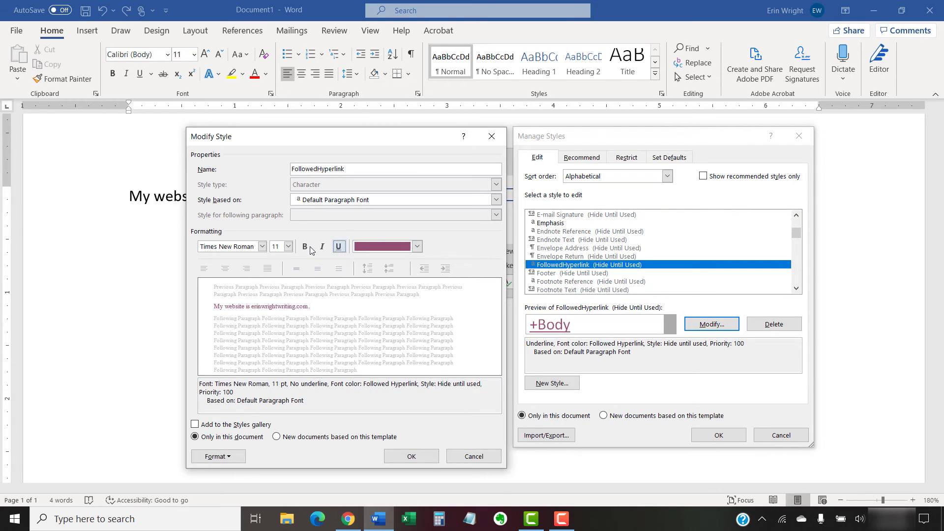
pyautogui.click(306, 247)
pyautogui.click(416, 247)
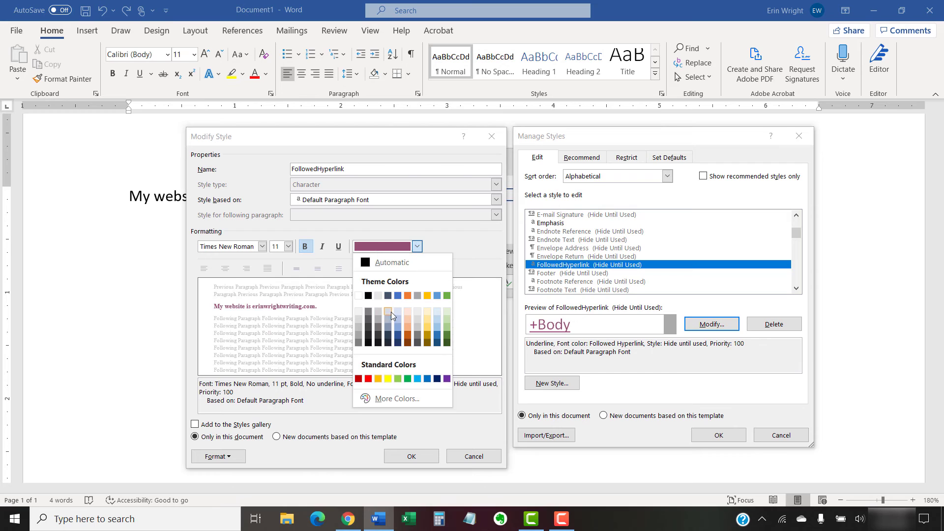
pyautogui.click(395, 335)
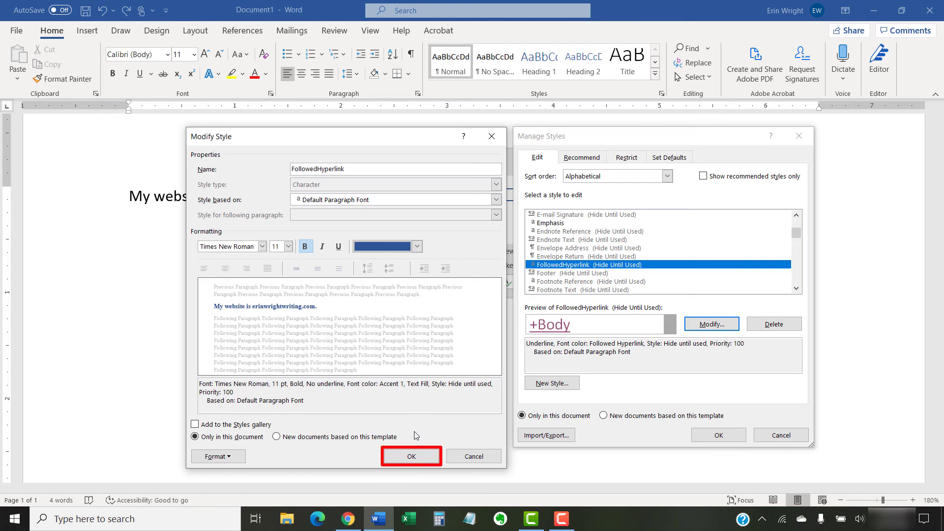
pyautogui.click(411, 456)
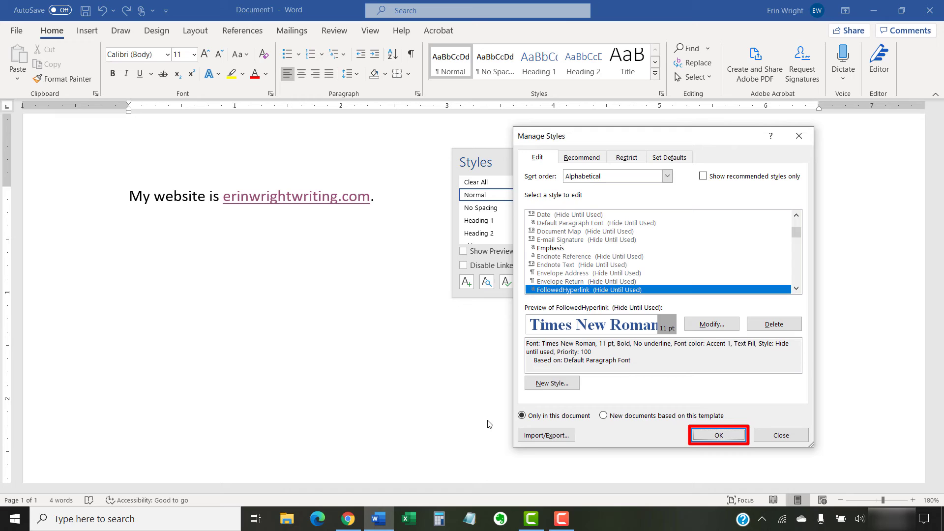
# Step: Confirm Manage Styles with OK and close the Styles pane, leaving the bold blue visited link
pyautogui.click(738, 438)
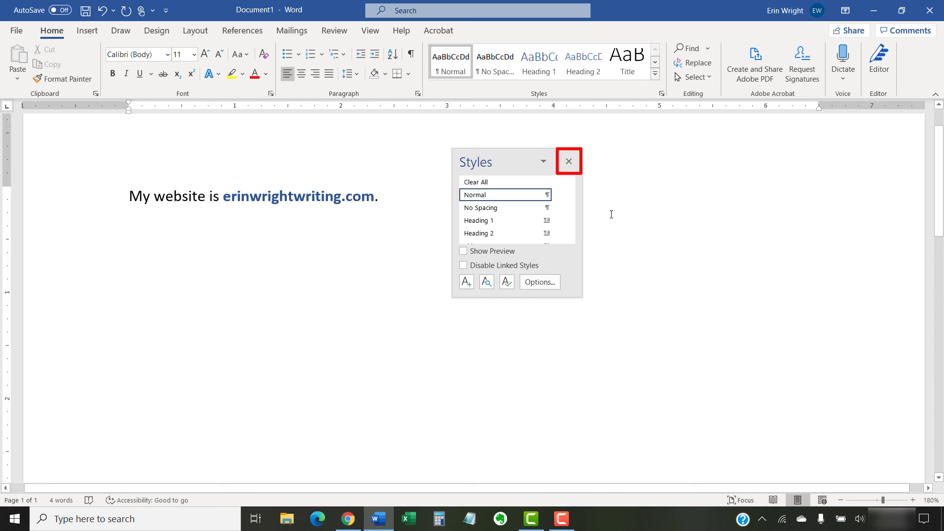
pyautogui.click(567, 163)
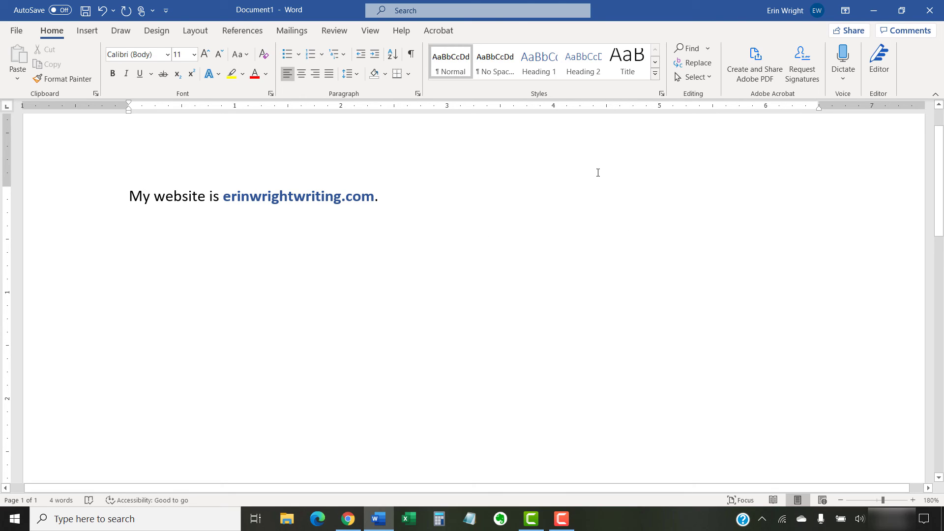